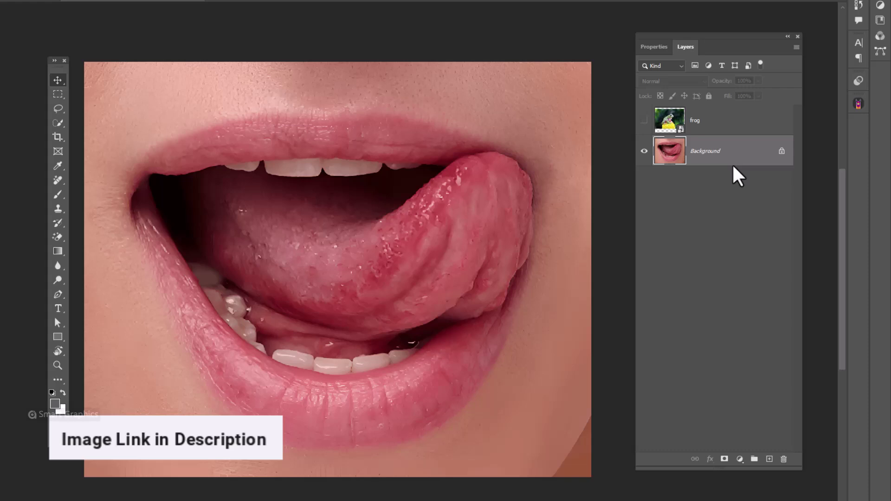
Duplicate the Background layer and outline the upper lip as a selection with the Polygonal Lasso tool.
drag(735, 169, 768, 460)
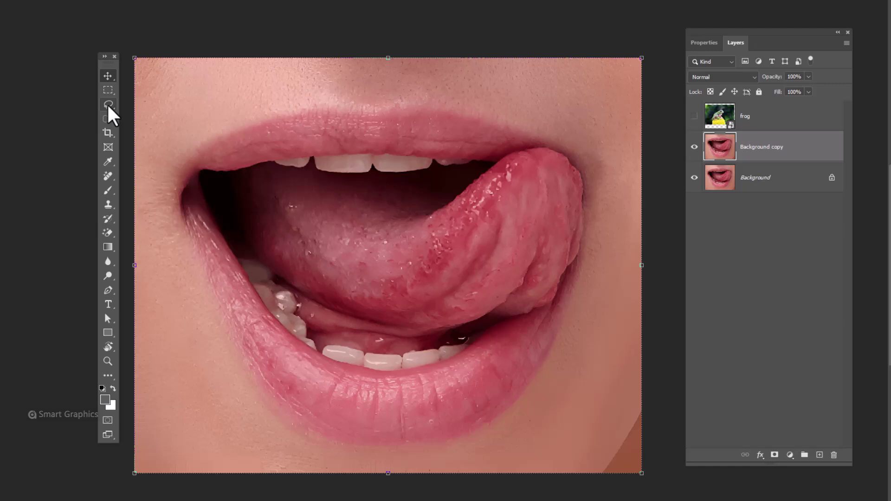
right_click(108, 106)
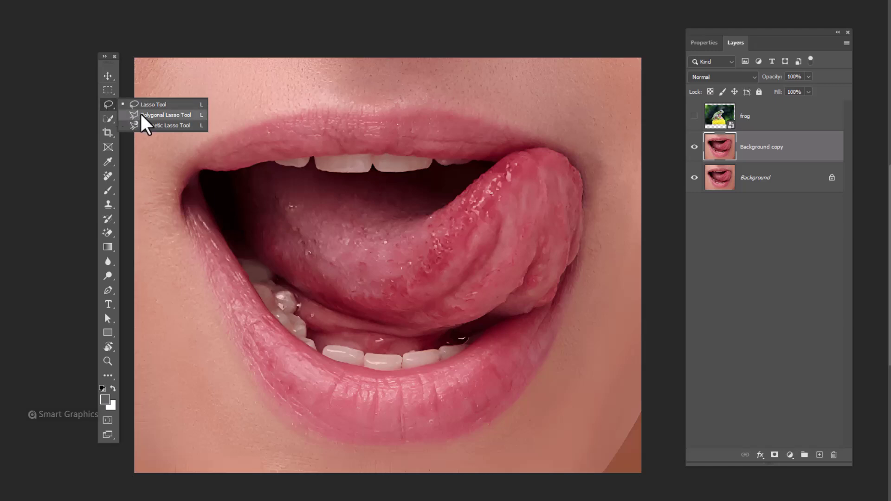
click(139, 115)
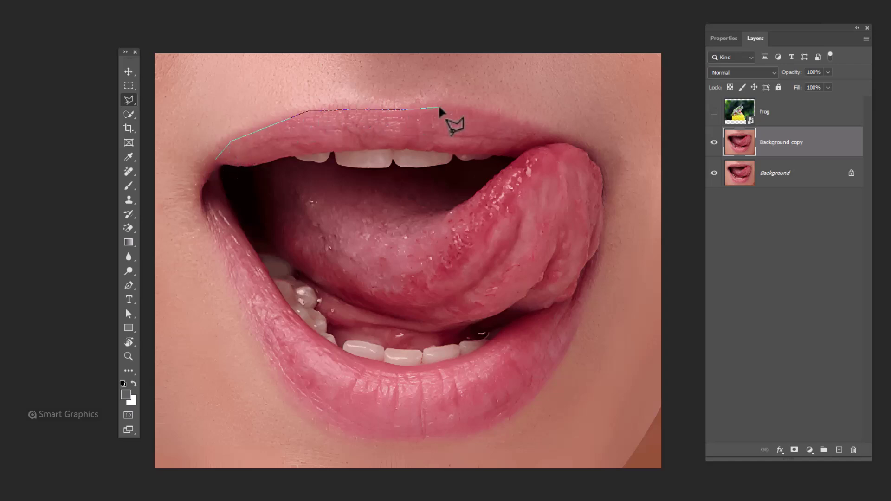
click(435, 105)
click(503, 118)
click(565, 138)
click(526, 149)
click(514, 157)
click(415, 149)
click(362, 148)
click(293, 154)
click(253, 165)
double_click(216, 163)
Add the lower lip to the selection by tracing its outer and inner edges with the Polygonal Lasso.
click(205, 206)
click(231, 273)
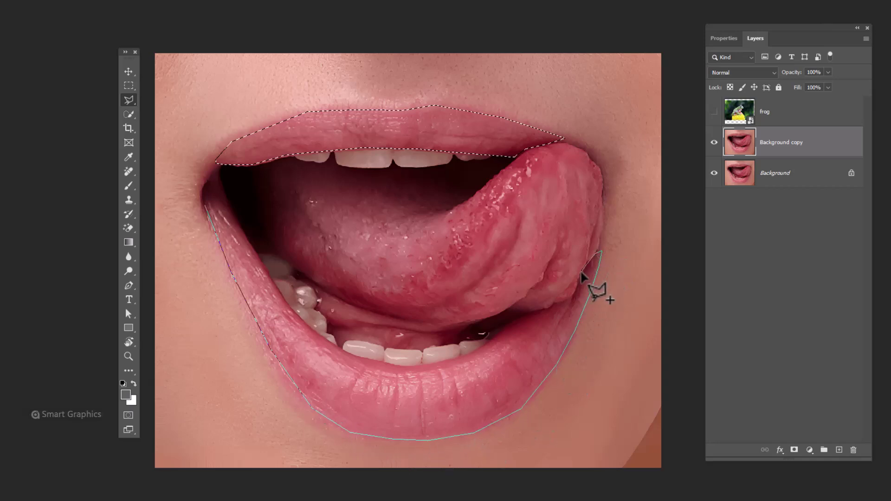
click(462, 360)
click(416, 368)
click(320, 339)
click(292, 310)
click(269, 278)
click(225, 205)
double_click(211, 196)
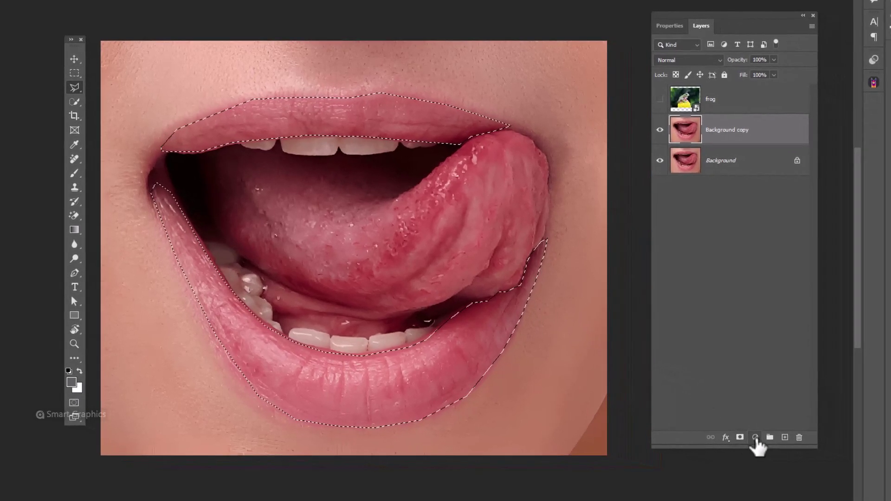
Create a Solid Color fill layer from the lip selection in pure red, ff0000.
click(809, 450)
click(781, 246)
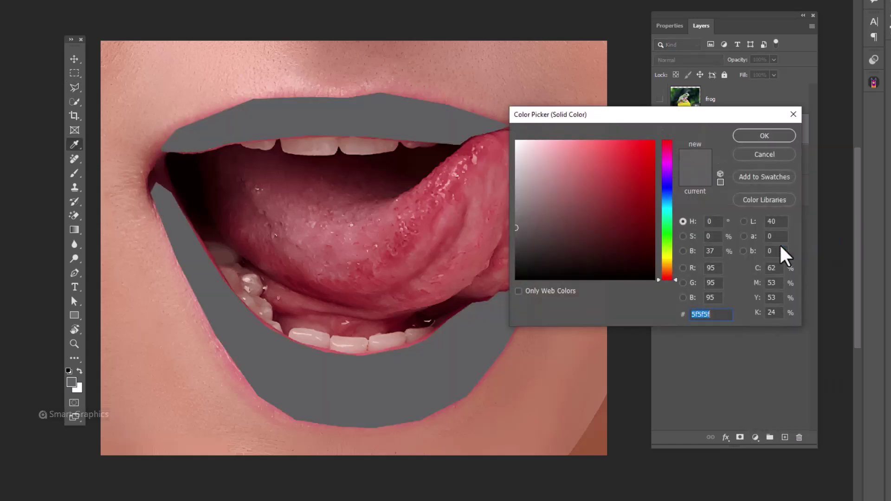
drag(639, 147, 677, 123)
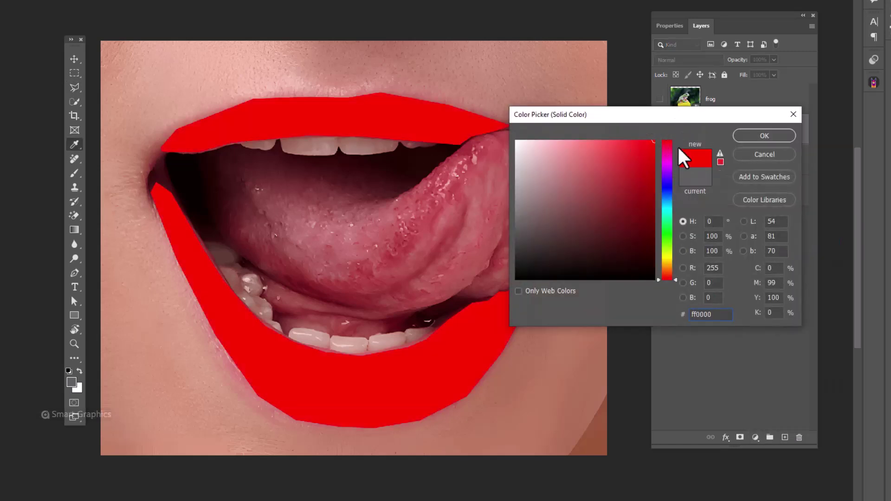
click(745, 135)
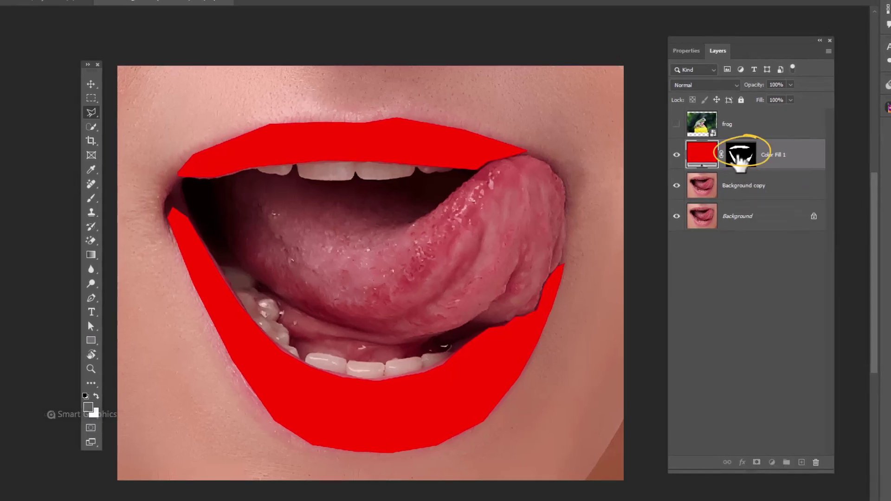
Feather the red fill layer's mask by 32 px to soften the lip edges.
click(732, 141)
click(692, 51)
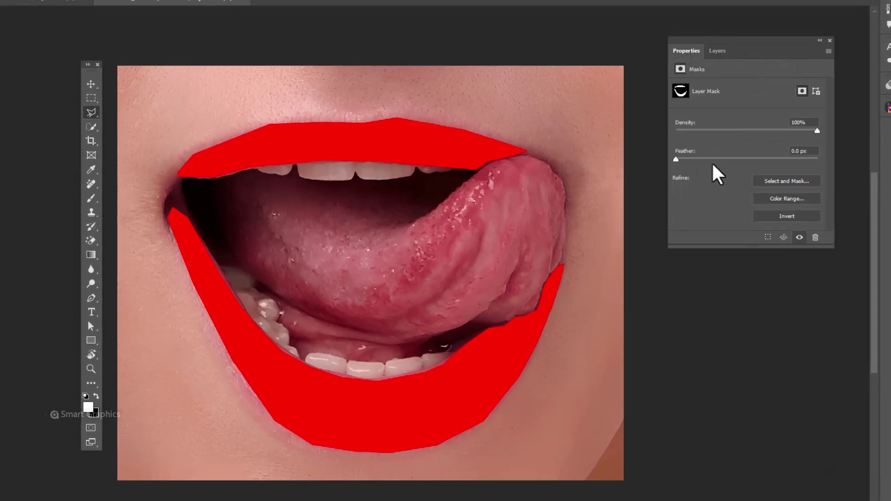
drag(676, 159, 745, 159)
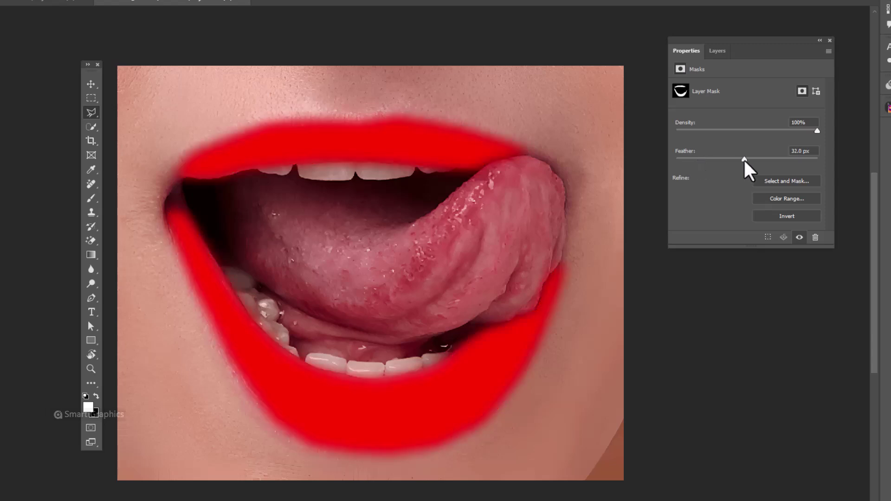
Set the blend mode of the Color Fill 1 layer to Multiply.
click(717, 51)
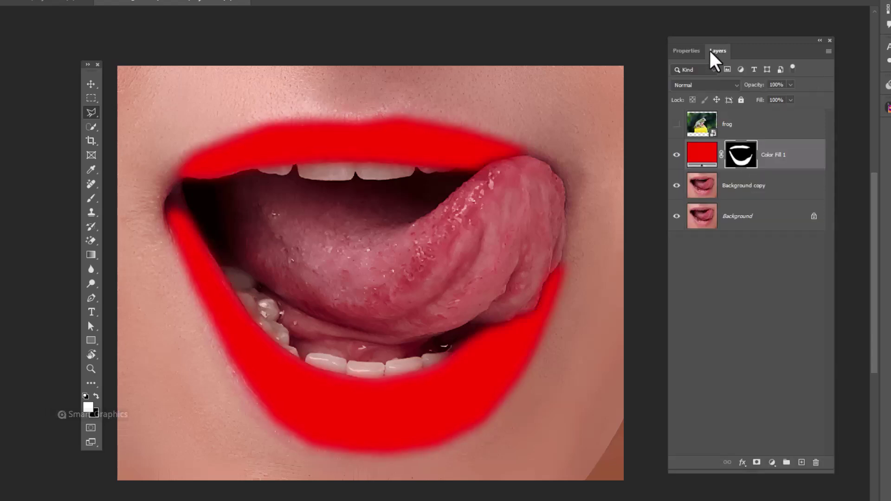
click(731, 86)
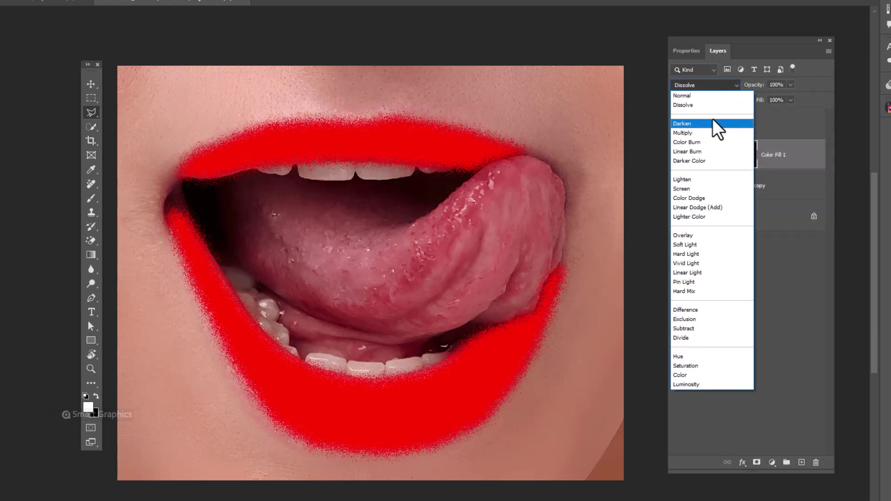
click(683, 133)
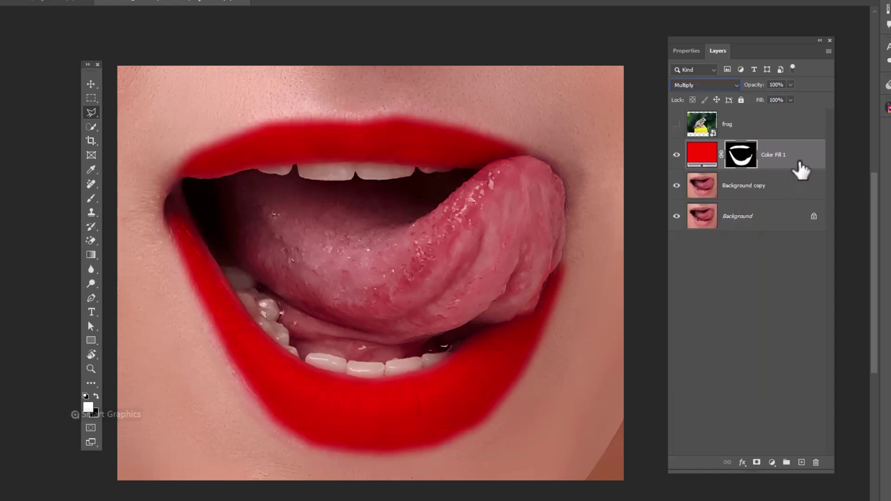
In Color Fill 1's blending options, split the Blend If underlying layer highlight slider to 136 / 198.
right_click(800, 163)
click(819, 117)
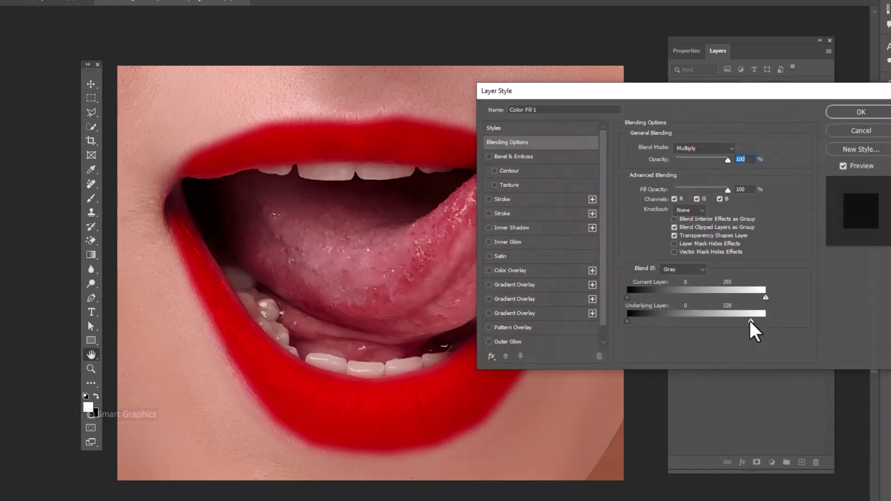
mouse_move(749, 321)
mouse_down()
mouse_move(684, 321)
mouse_move(739, 321)
mouse_up()
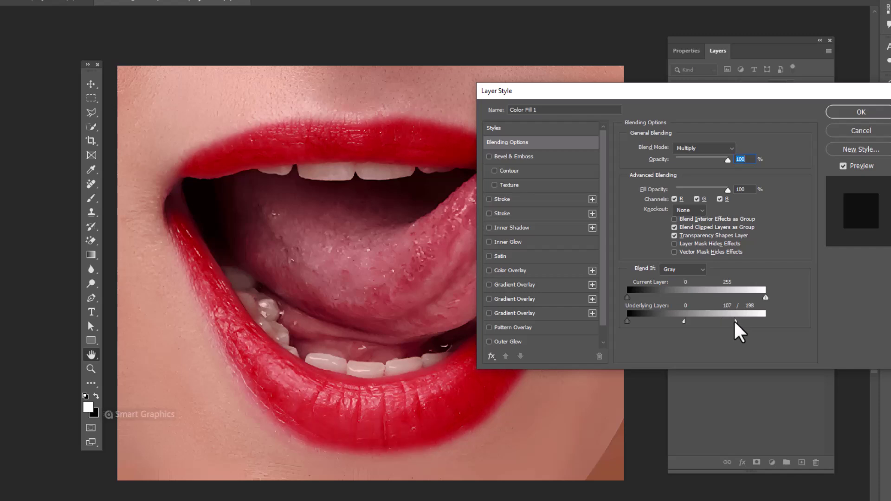
drag(685, 321, 700, 321)
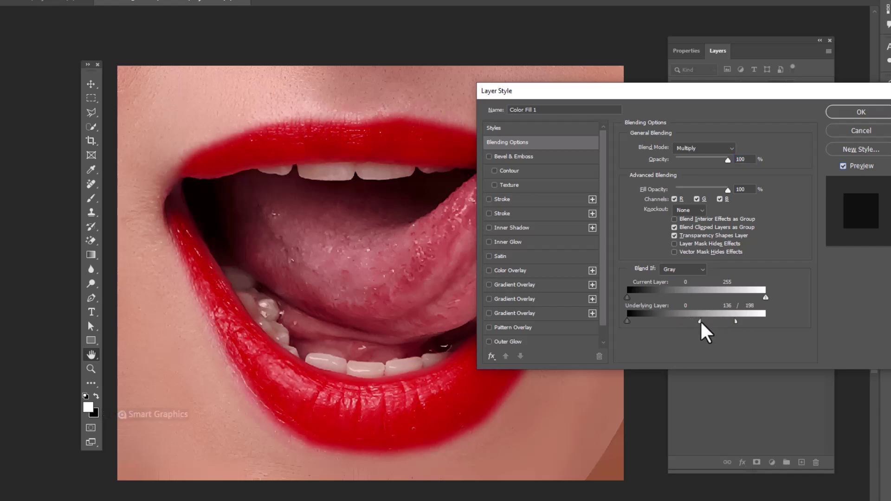
click(857, 116)
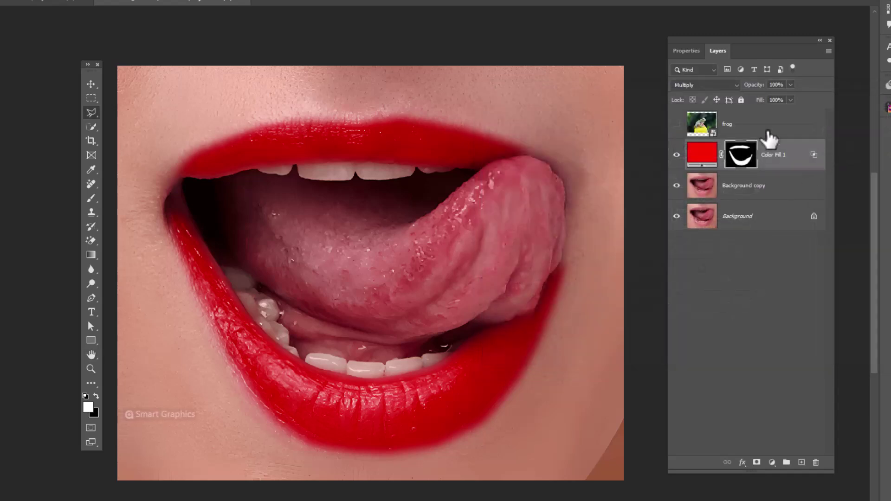
Show the frog layer and lower its opacity to 48%.
click(739, 125)
click(677, 124)
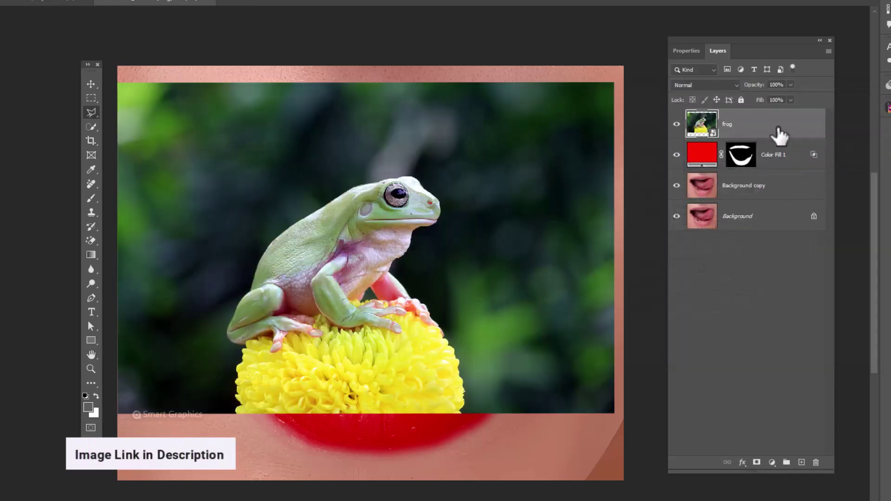
drag(762, 88, 730, 89)
Transform the frog layer by scaling, rotating and moving it so the frog's head sits on the tongue's tip.
scroll(460, 288, down, 3)
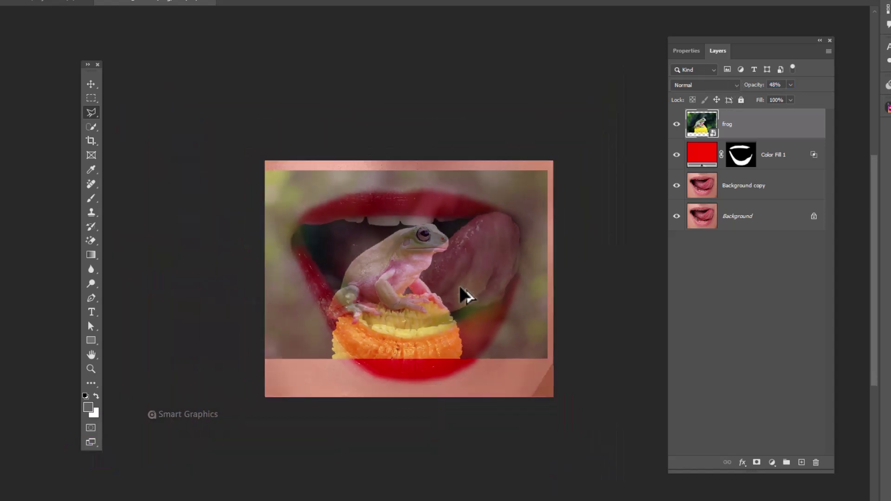
click(89, 85)
key(ctrl+t)
drag(407, 359, 406, 445)
drag(431, 374, 497, 338)
drag(460, 436, 519, 429)
drag(518, 395, 500, 349)
drag(440, 297, 468, 311)
drag(529, 363, 530, 366)
mouse_move(529, 342)
mouse_down()
mouse_move(535, 326)
mouse_move(540, 334)
mouse_up()
key(Return)
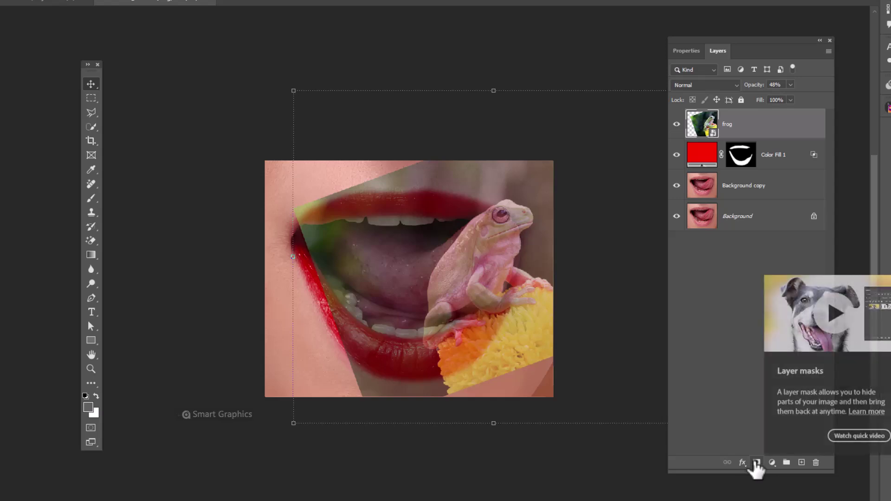
Add a layer mask to the frog layer and brush black over the flower and surrounding background to hide them.
click(757, 463)
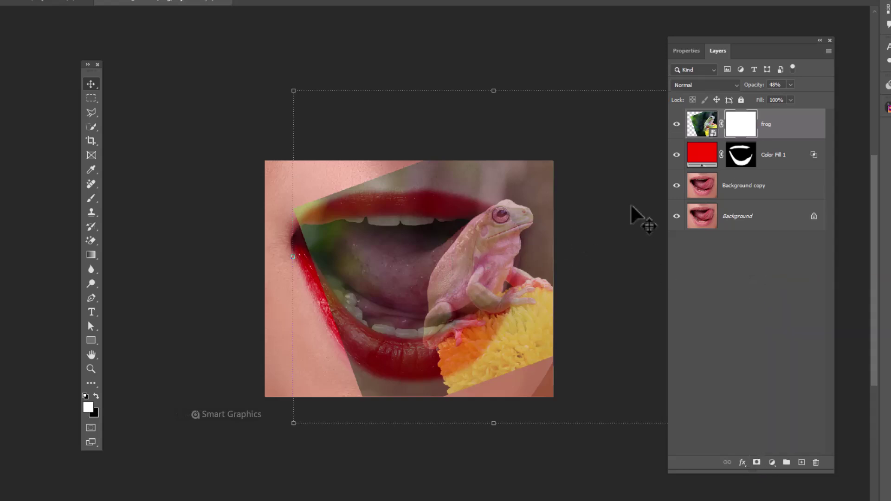
click(90, 199)
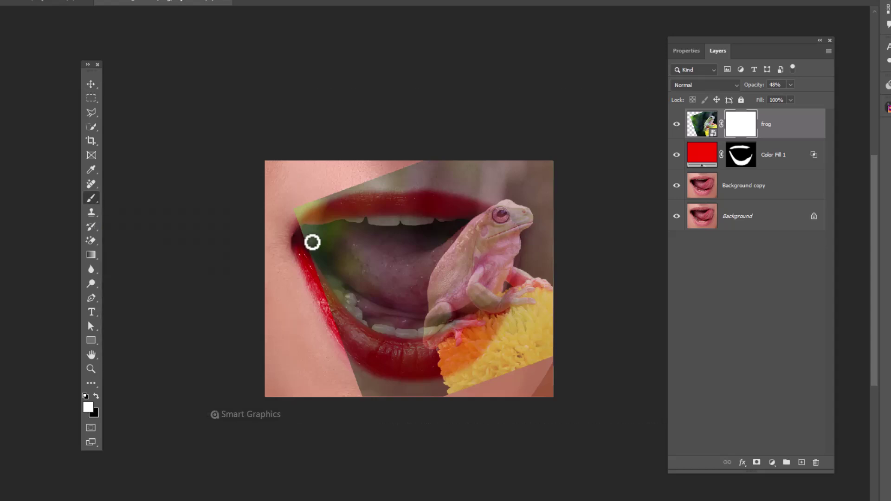
right_click(480, 269)
double_click(538, 307)
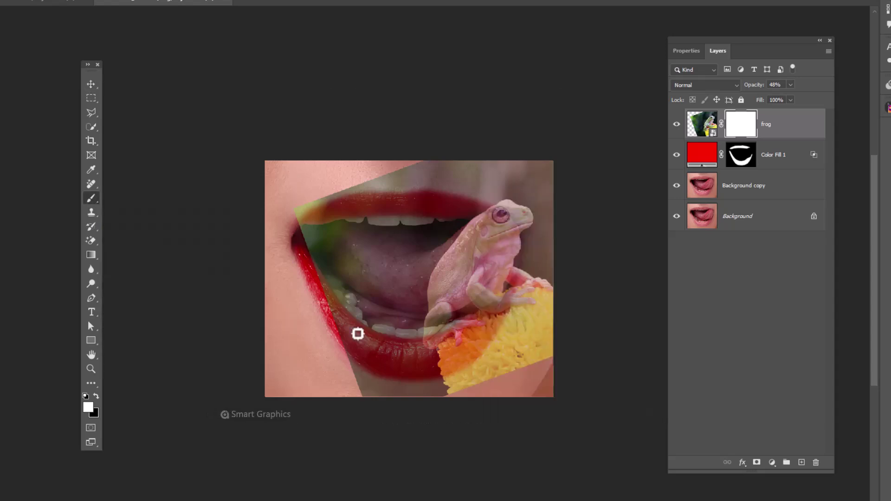
click(96, 396)
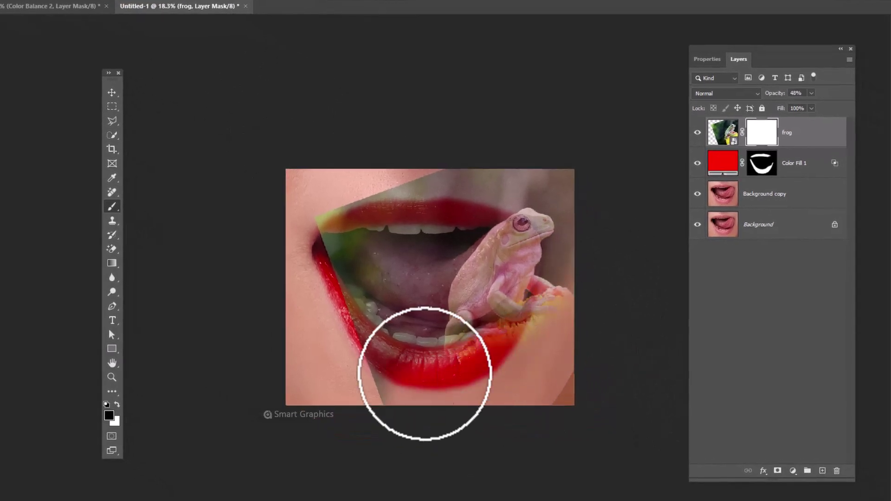
scroll(408, 252, up, 2)
drag(408, 253, 527, 368)
mouse_move(593, 282)
mouse_down()
mouse_move(624, 188)
mouse_move(549, 138)
mouse_up()
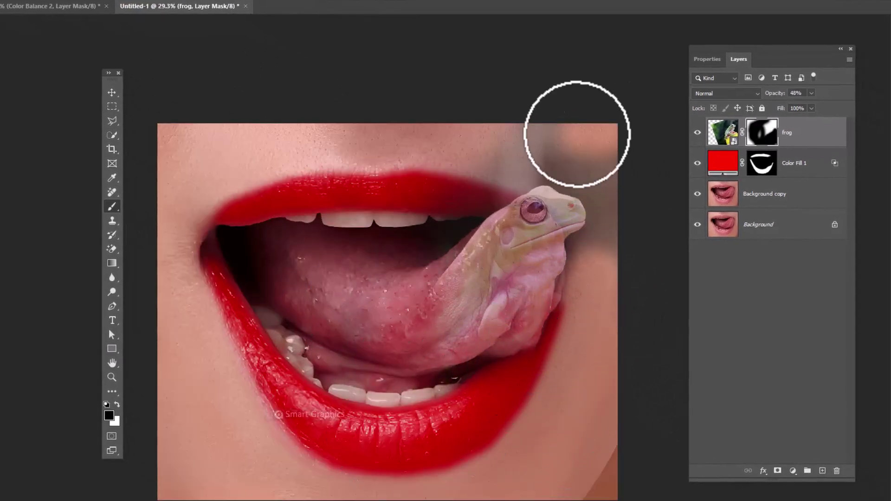
Set the frog layer's opacity to 100% and mask out the dark background above the frog's head.
drag(774, 94, 808, 94)
scroll(563, 159, up, 5)
mouse_move(483, 166)
mouse_down()
mouse_move(469, 206)
mouse_move(387, 267)
mouse_move(328, 218)
mouse_up()
key([)
key([)
key([)
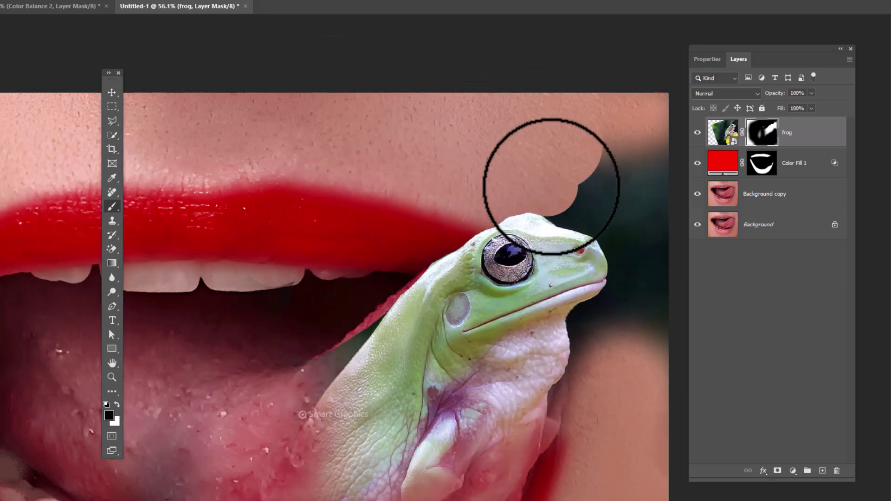
mouse_move(559, 175)
mouse_down()
mouse_move(573, 203)
mouse_move(614, 212)
mouse_move(636, 254)
mouse_move(646, 120)
mouse_up()
With a smaller brush, mask out the background closely along the outer edge of the frog's head and throat.
scroll(622, 309, up, 4)
key([)
key([)
key([)
key([)
key([)
key([)
key([)
key([)
mouse_move(609, 265)
mouse_down()
mouse_move(607, 278)
mouse_move(551, 333)
mouse_move(550, 429)
mouse_up()
With a larger brush, mask out the frog's lower body so its neck blends into the tongue.
scroll(575, 409, down, 7)
key(])
key(])
key(])
key(])
key(])
key(])
key(])
key(])
scroll(606, 371, down, 2)
right_click(508, 432)
double_click(552, 315)
drag(566, 354, 403, 270)
key([)
key([)
drag(435, 239, 392, 310)
Mask out the remaining traces of the frog photo across the mouth and lips.
scroll(392, 310, down, 2)
drag(319, 251, 454, 253)
drag(228, 330, 591, 448)
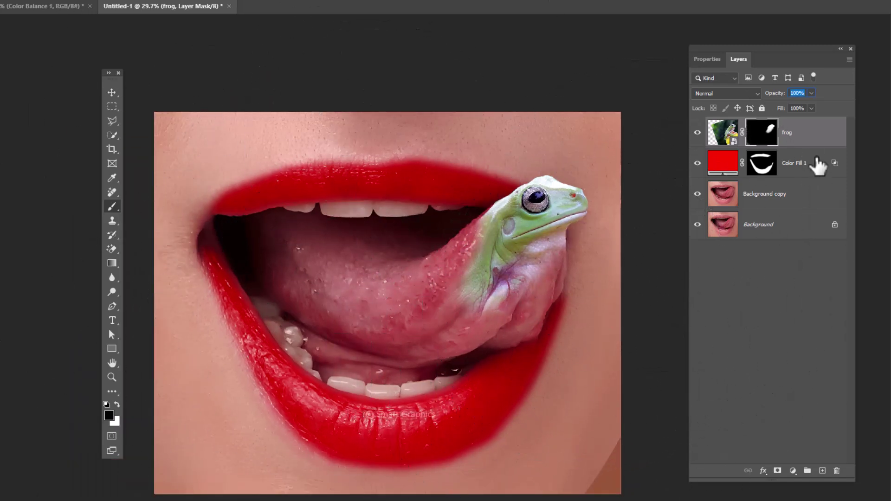
Add a Color Balance adjustment layer above the frog layer and clip it to that layer.
click(809, 139)
click(792, 471)
click(819, 371)
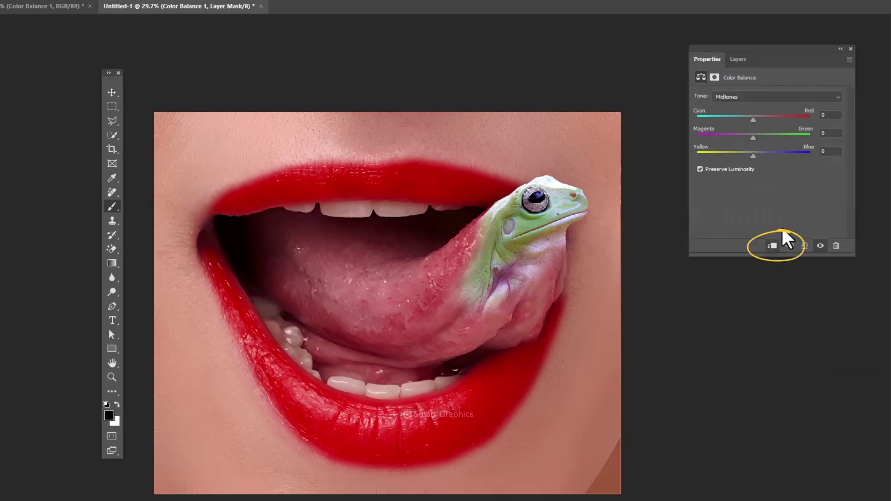
click(772, 246)
Set the Color Balance midtones to Cyan-Red +100, Magenta-Green -100 and Yellow-Blue -14.
drag(752, 122, 819, 125)
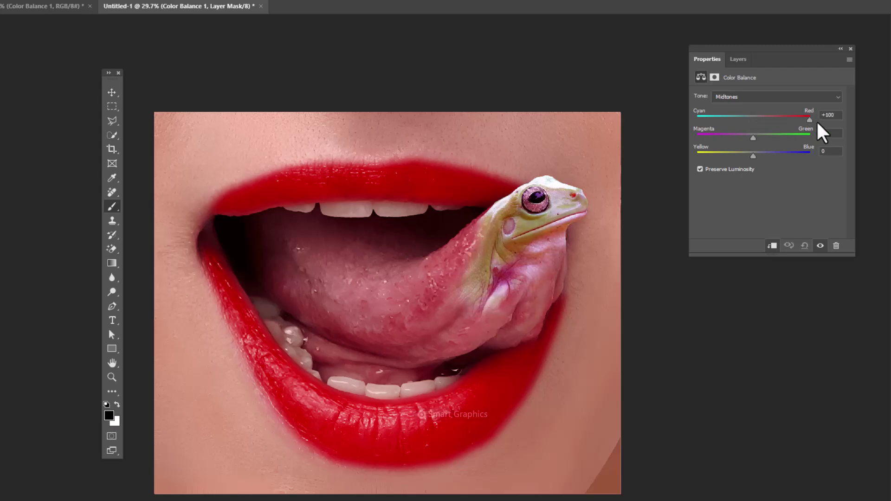
drag(754, 139, 695, 137)
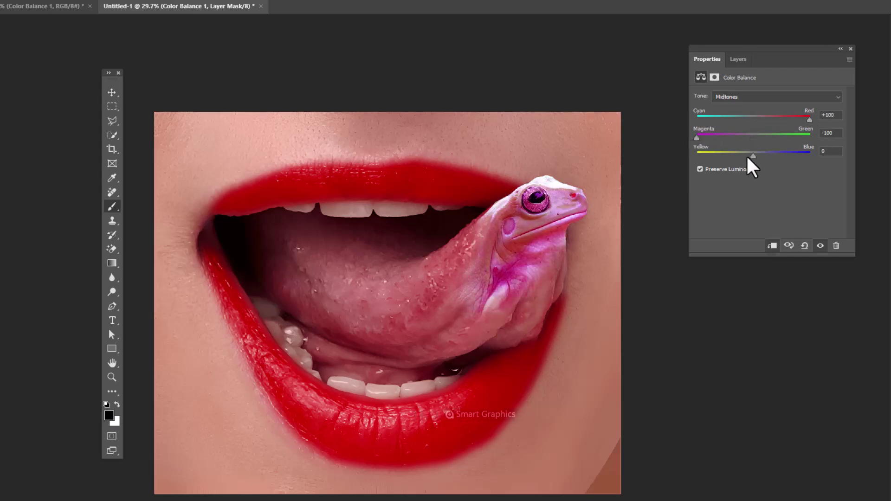
mouse_move(750, 157)
mouse_down()
mouse_move(762, 157)
mouse_move(744, 156)
mouse_up()
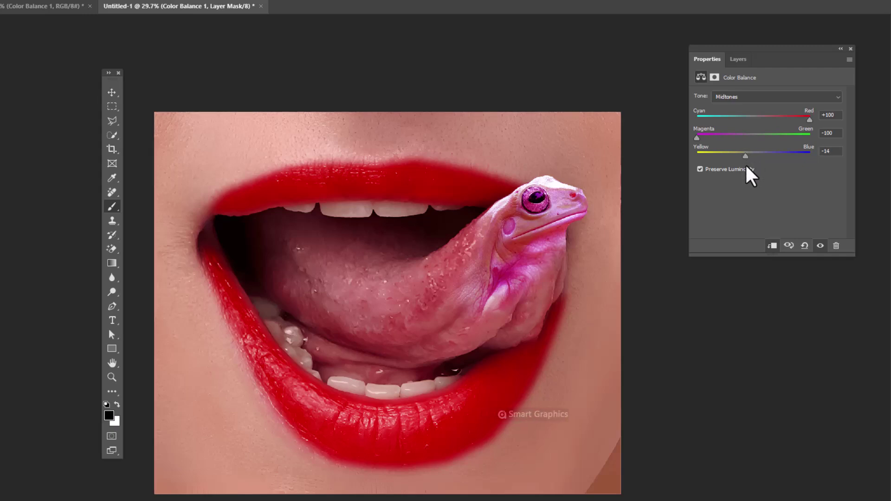
On the Background copy layer, select the front part of the tongue with the Quick Selection tool.
click(738, 59)
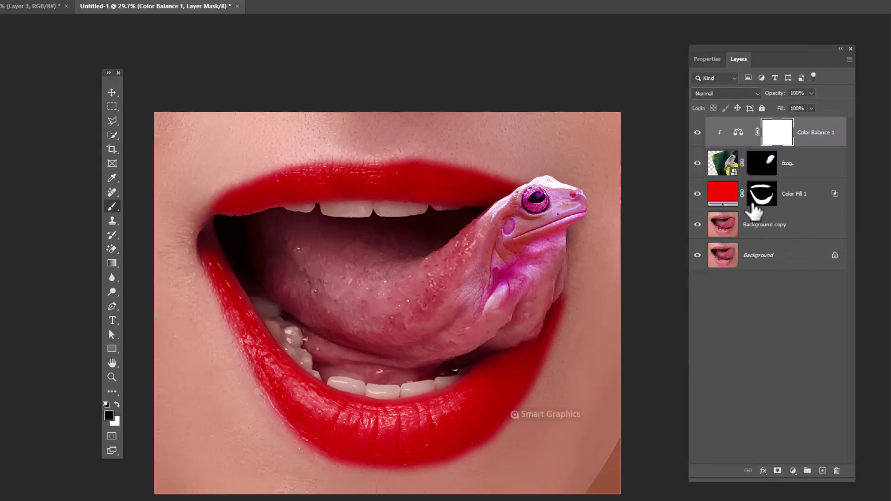
click(736, 229)
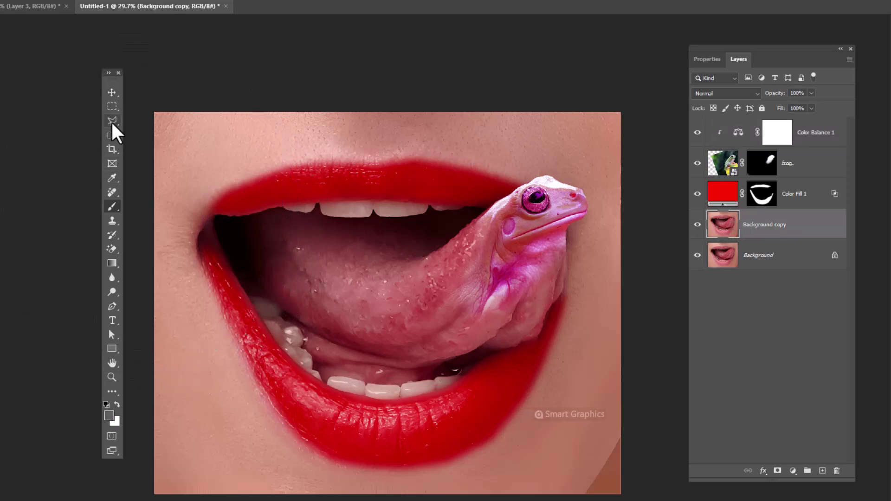
click(112, 134)
click(139, 151)
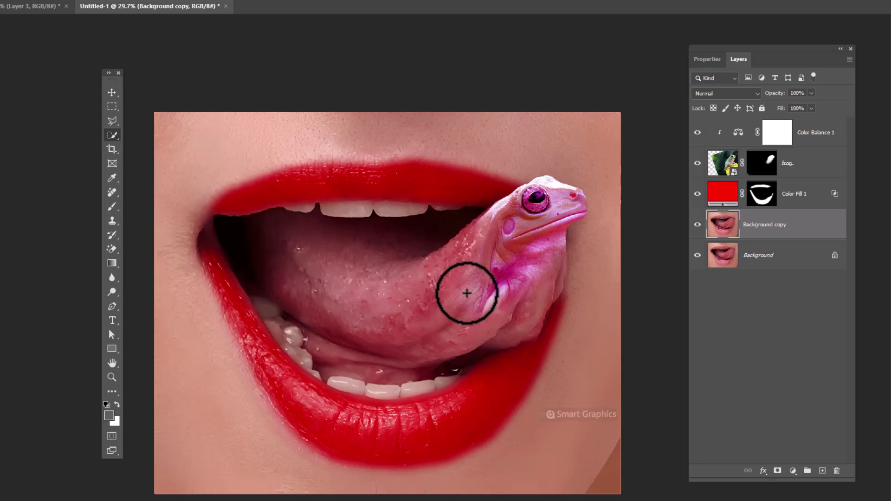
mouse_move(468, 293)
mouse_down()
mouse_move(518, 245)
mouse_move(445, 309)
mouse_move(399, 318)
mouse_up()
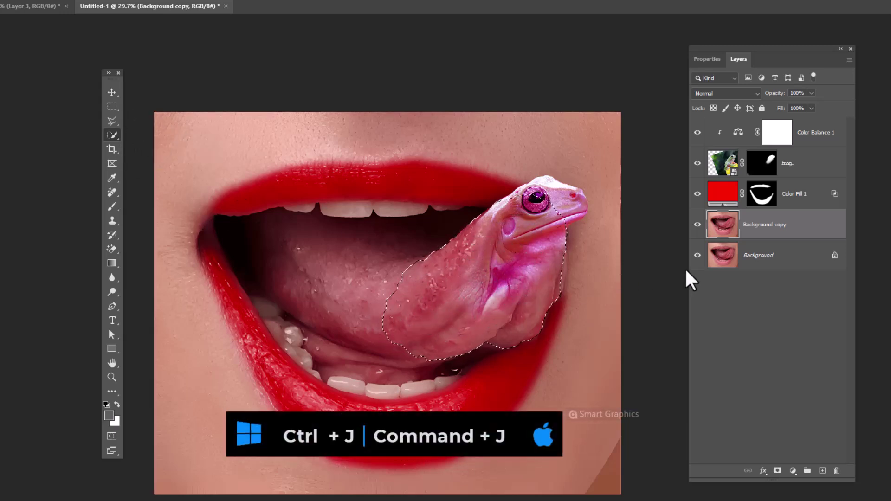
Copy the selected tongue area to a new layer, place it at the top of the stack and clip it to the frog layer.
key(ctrl+j)
drag(781, 232, 771, 118)
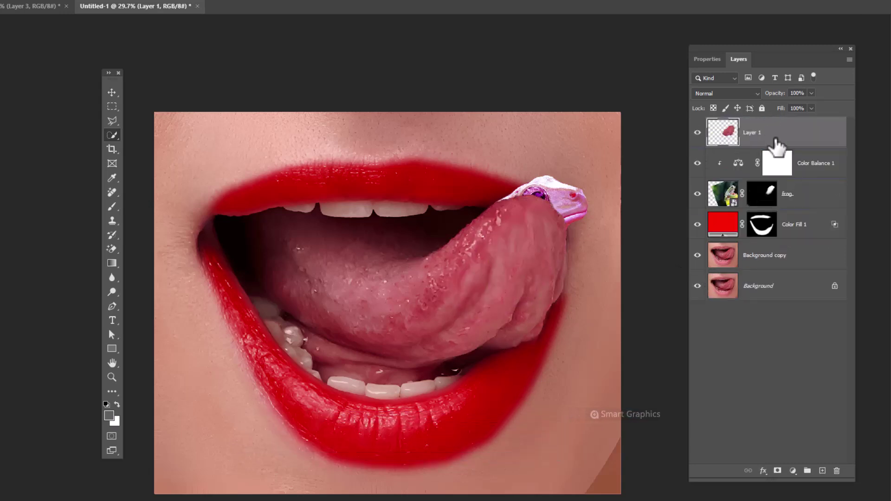
alt+click(792, 144)
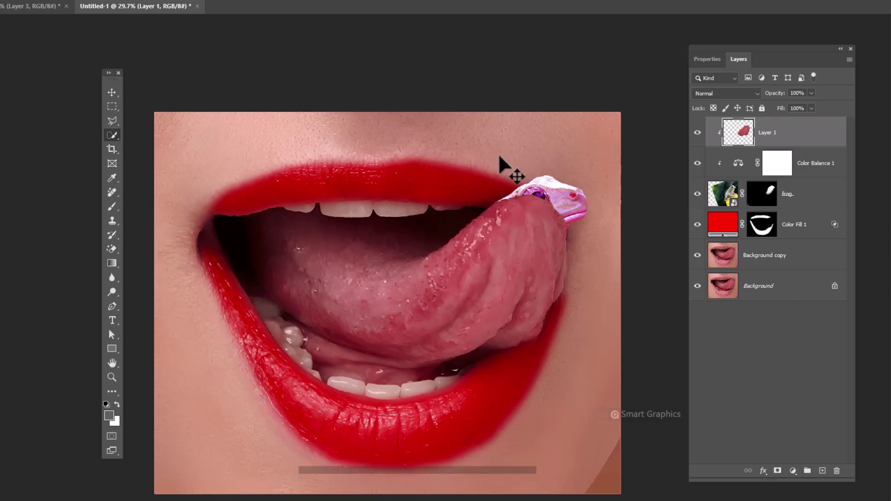
Stretch the copied tongue piece up and outward until it covers the frog's head, and set its blend mode to Color.
key(ctrl+t)
drag(571, 194, 597, 169)
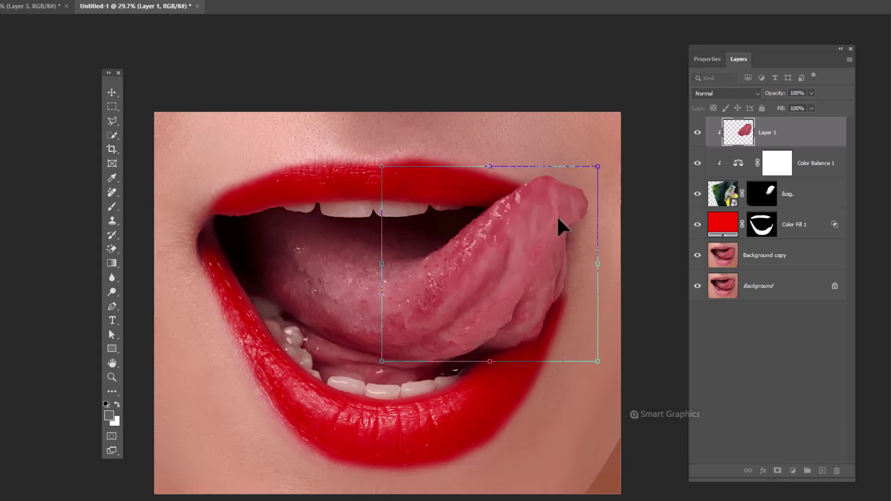
key(w)
click(722, 94)
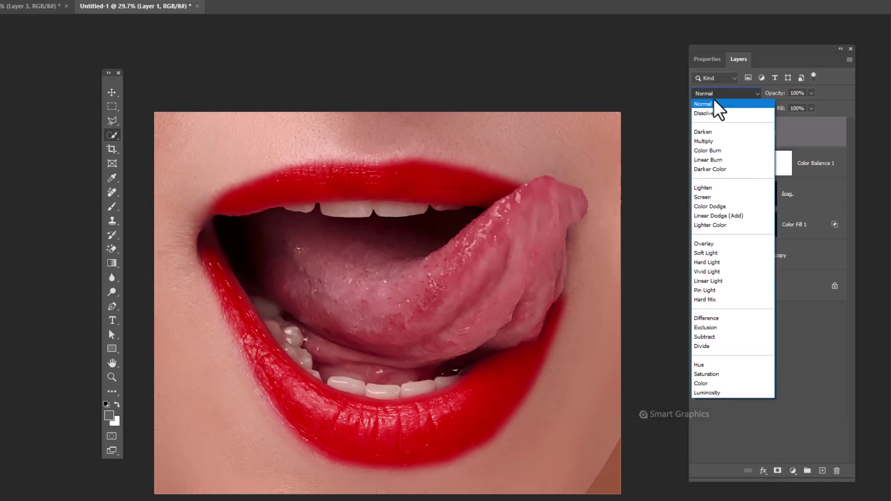
click(713, 384)
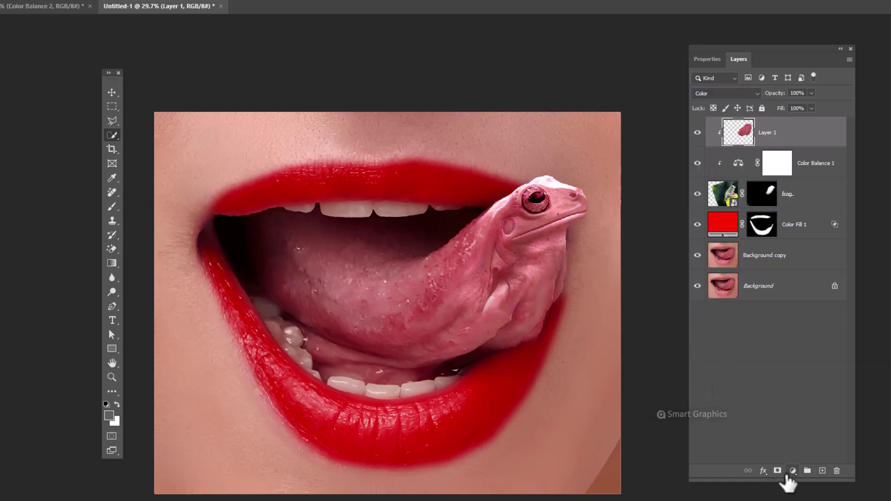
Add a clipped Color Balance adjustment above the tongue copy with midtones at Cyan-Red +20 and Magenta-Green -1.
click(793, 471)
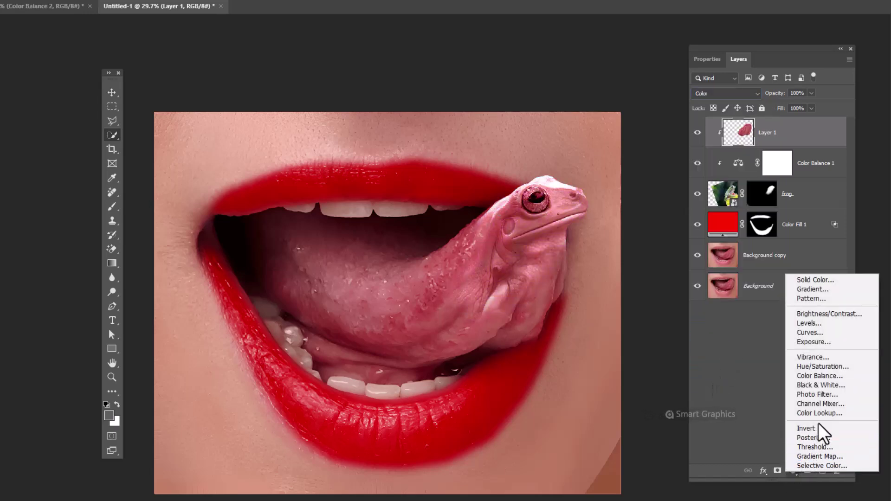
click(815, 388)
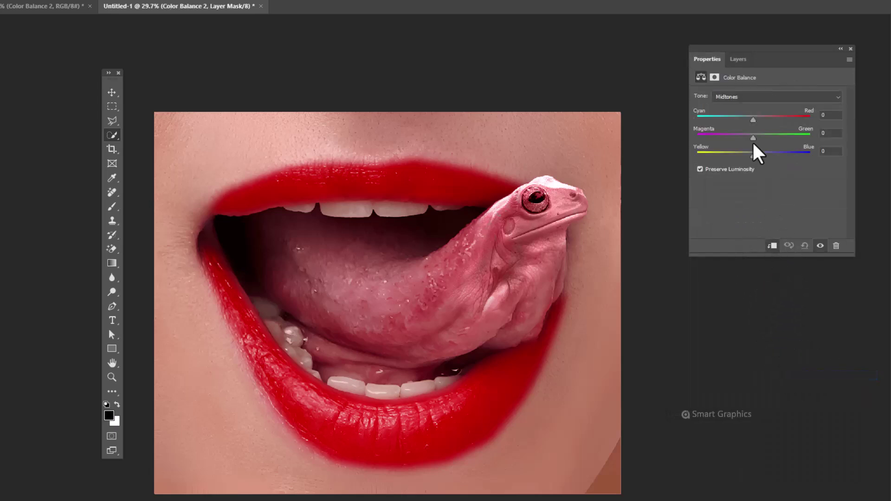
drag(755, 119, 752, 141)
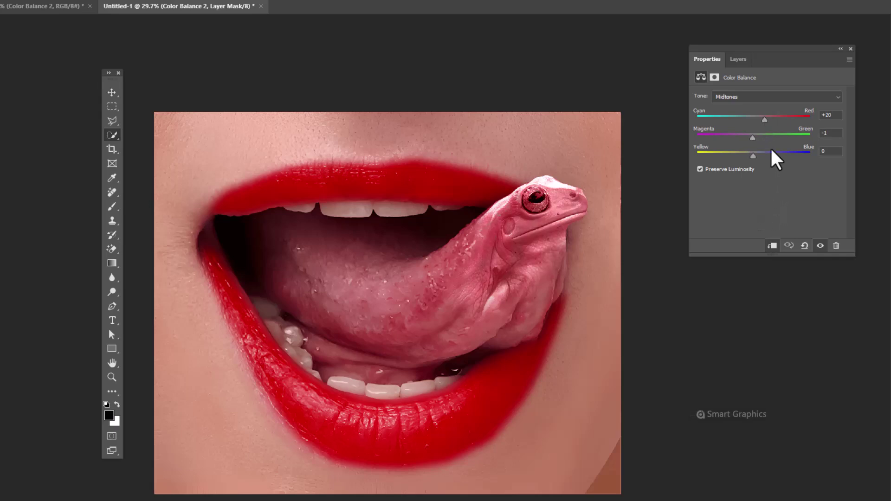
Paint black over the frog's eye on the masks of both Color Balance layers with the Brush tool.
click(739, 60)
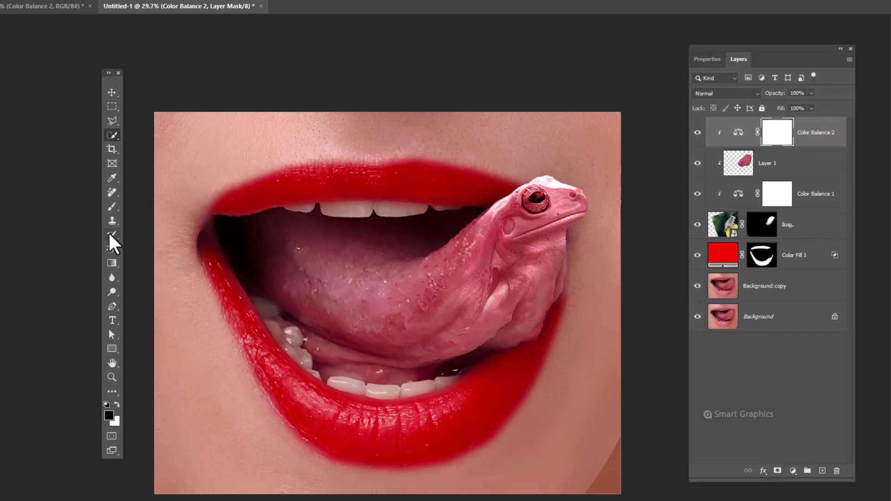
click(112, 206)
drag(534, 245, 457, 246)
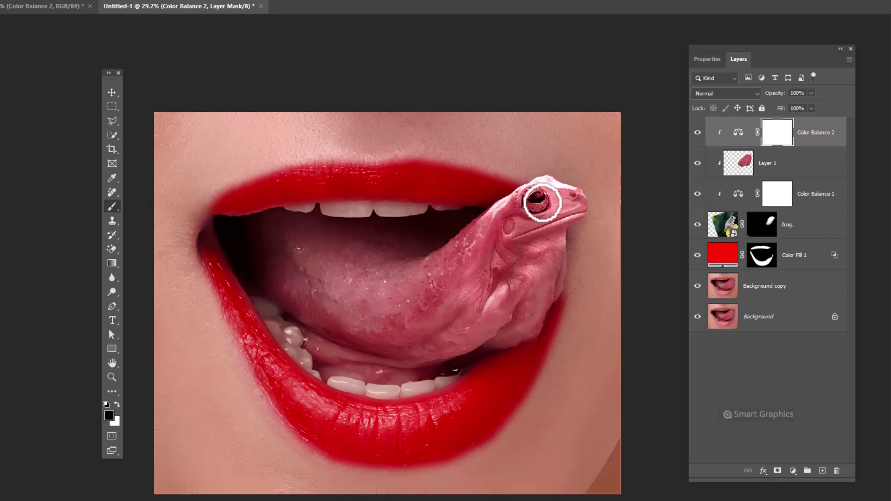
drag(532, 201, 541, 206)
click(770, 197)
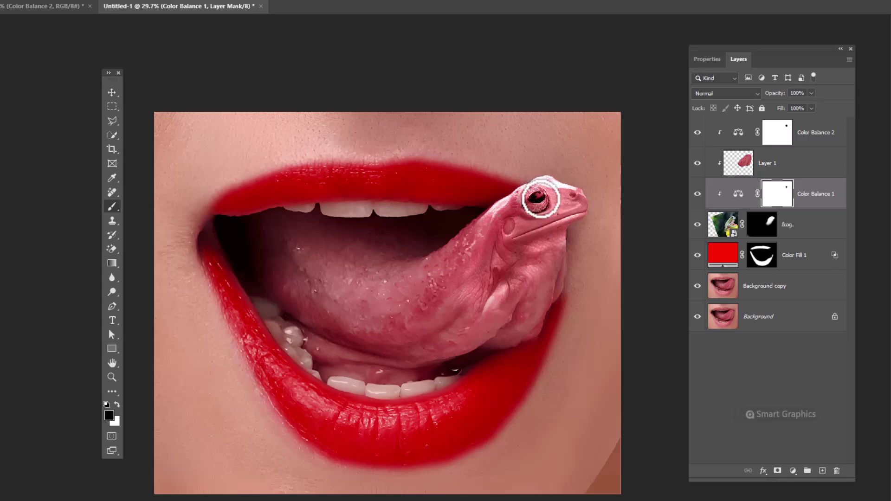
Add a layer mask to Layer 1 and paint black over the frog's eye to restore its original colour.
click(785, 165)
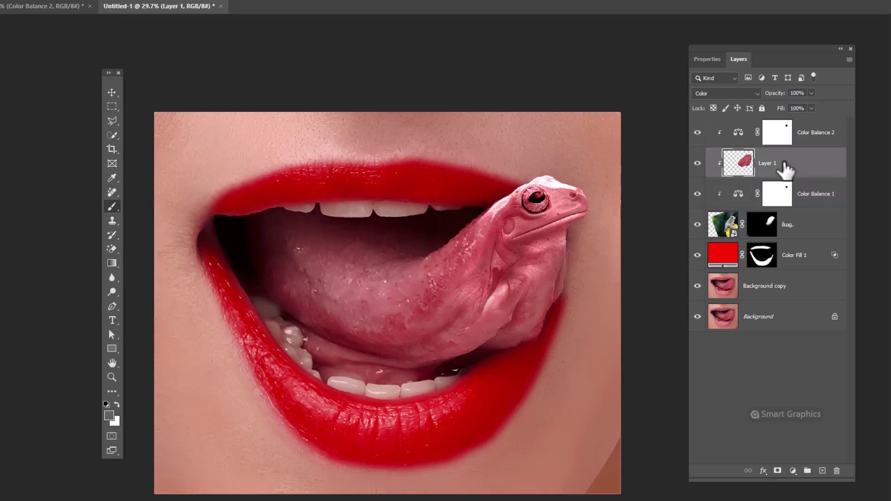
click(779, 470)
key(d)
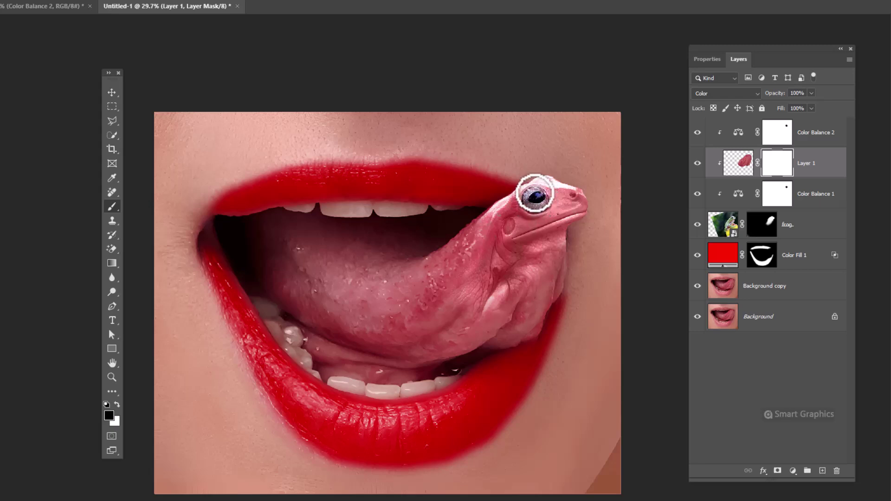
click(534, 203)
click(815, 133)
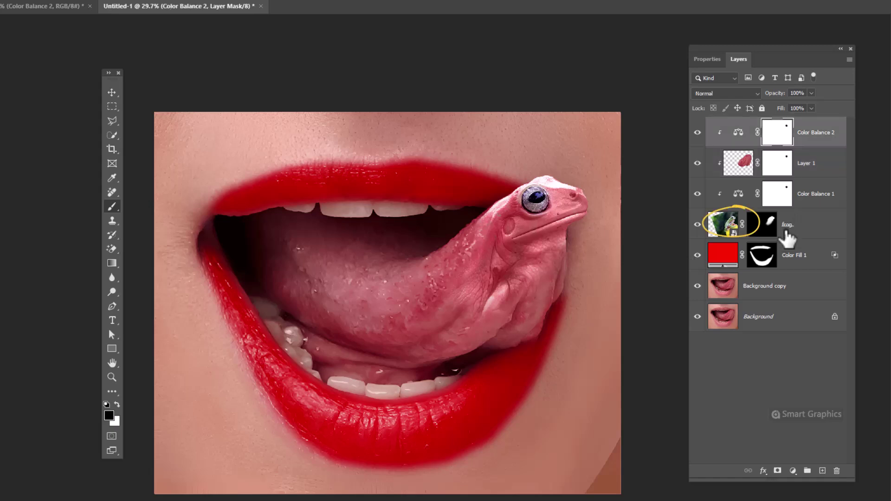
With the frog layer selected, set up a black brush at 64% opacity.
click(788, 233)
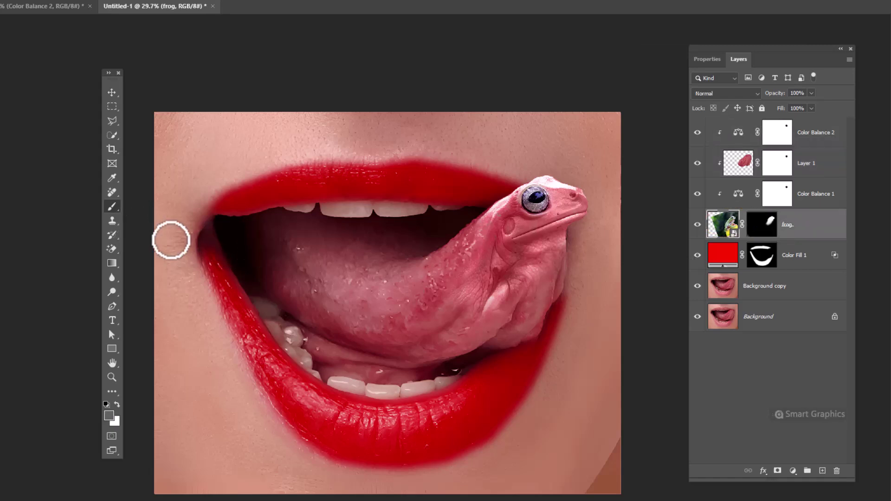
right_click(218, 175)
double_click(263, 299)
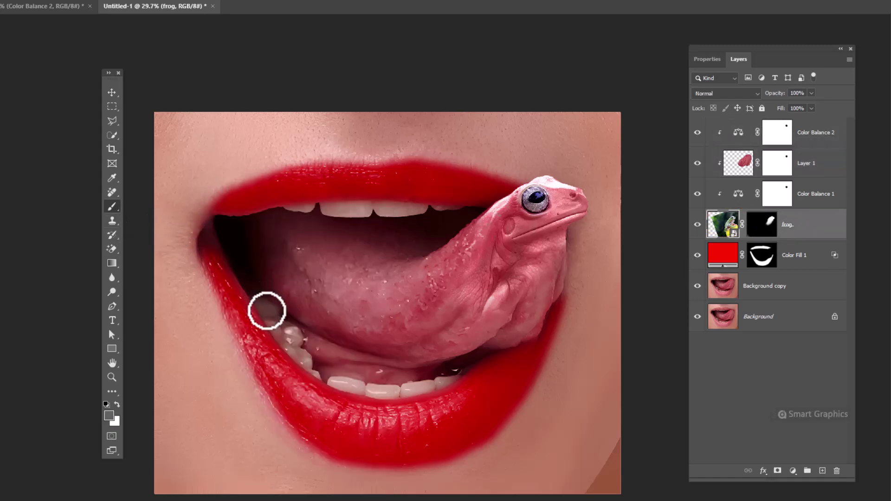
click(106, 405)
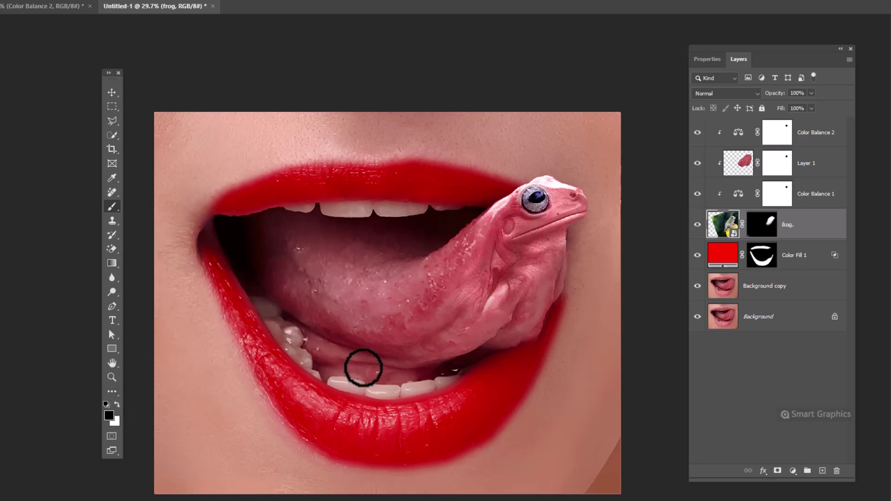
drag(372, 350, 447, 348)
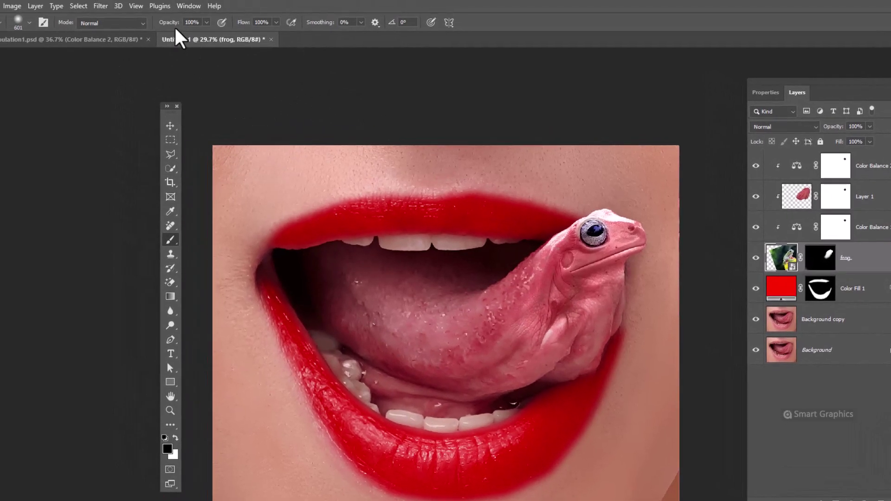
drag(155, 10, 141, 11)
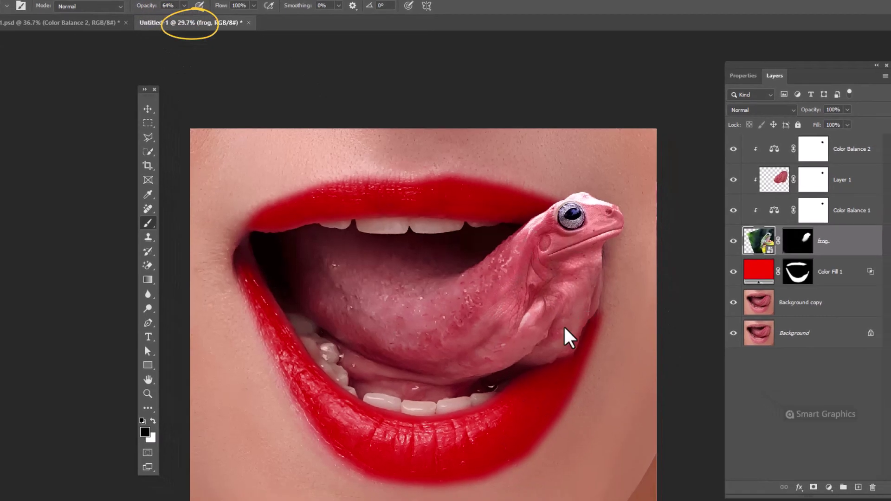
drag(588, 341, 570, 341)
Paint on the frog layer's mask over the neck and body so the tongue texture blends into the frog's head.
click(746, 204)
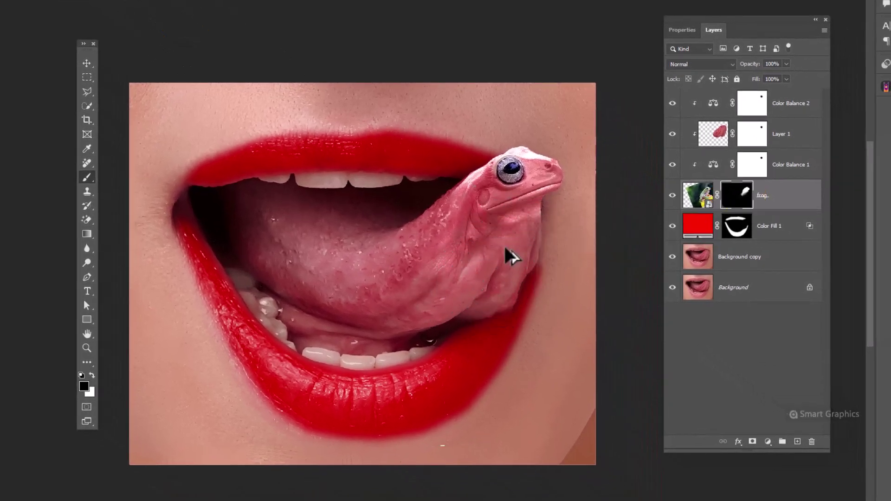
scroll(505, 249, up, 3)
drag(512, 229, 496, 229)
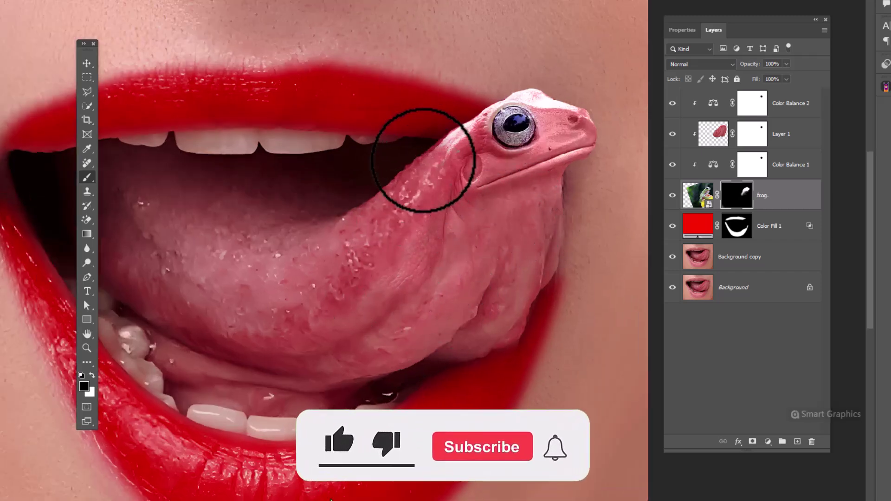
scroll(453, 125, up, 2)
scroll(430, 271, down, 2)
key(bracketright)
key(bracketright)
key(bracketright)
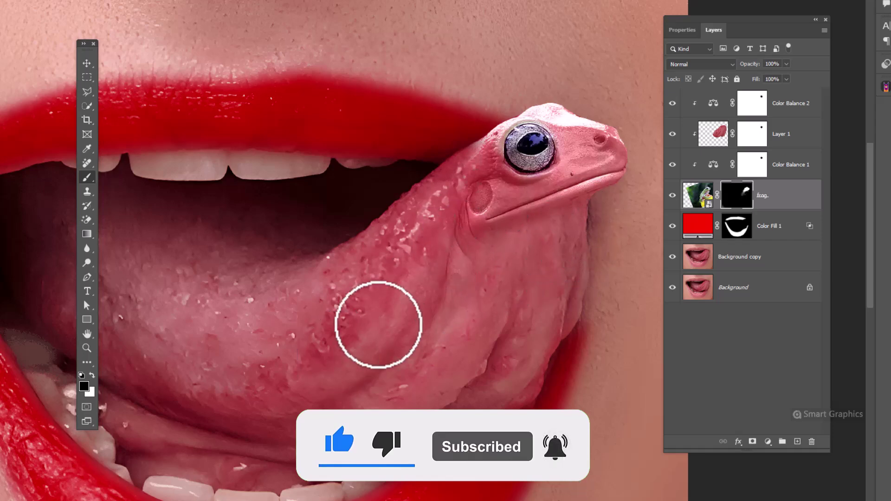
scroll(359, 295, down, 2)
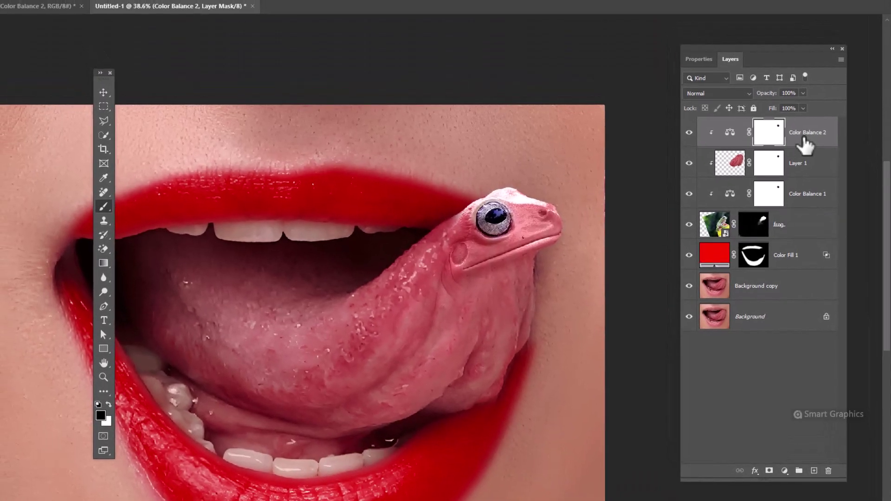
Stamp all visible layers into a new layer at the top of the stack and convert it to a smart object.
key(ctrl+alt+shift+e)
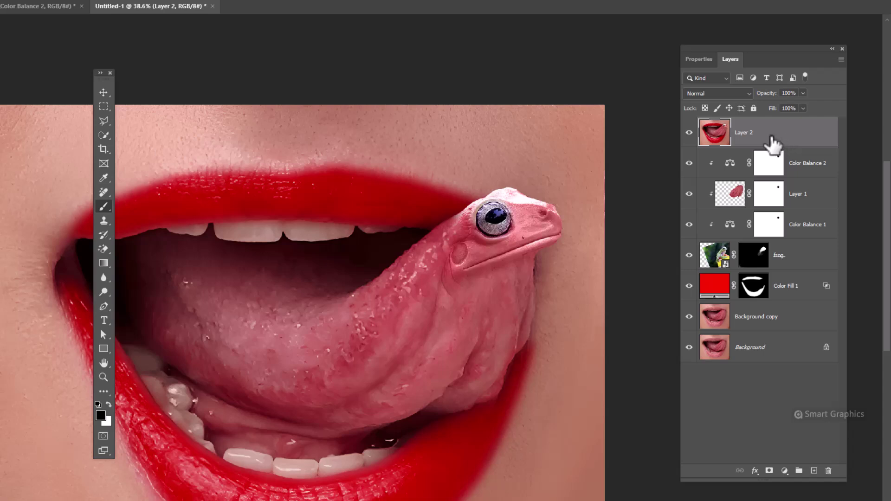
right_click(773, 145)
click(808, 273)
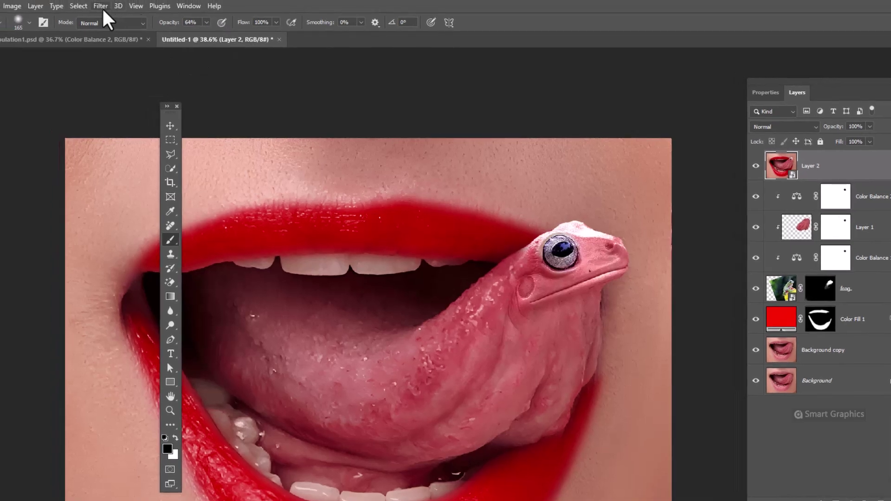
Apply the Camera Raw Filter with Temperature -7, Contrast +22, Highlights -9, Shadows -2, Whites +23, Blacks -10, Texture -8, Vibrance +9 and Saturation -8.
click(87, 0)
click(129, 105)
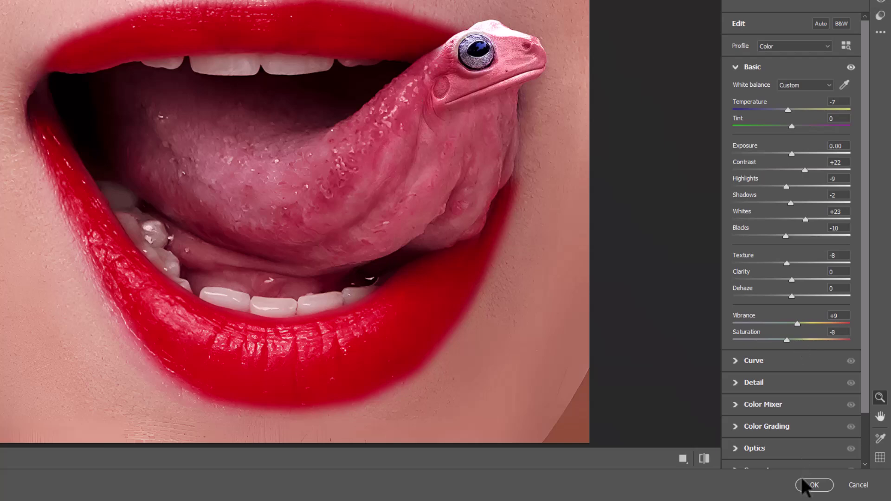
click(810, 485)
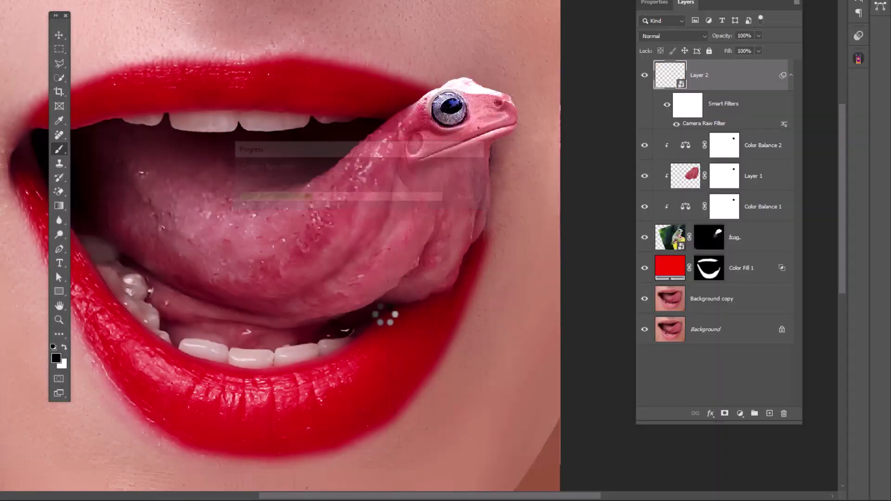